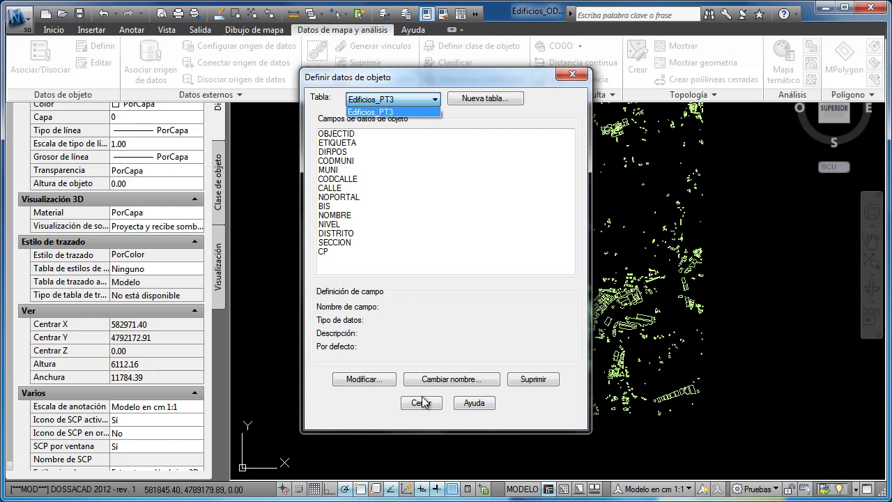
Close the object data definition and inspect the Edificios_PT3 data of one building polyline near the map's centre.
click(422, 404)
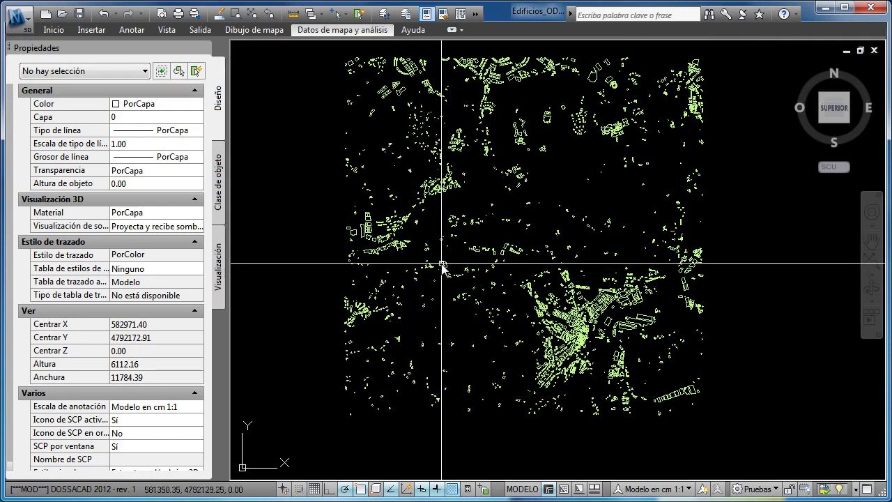
click(444, 263)
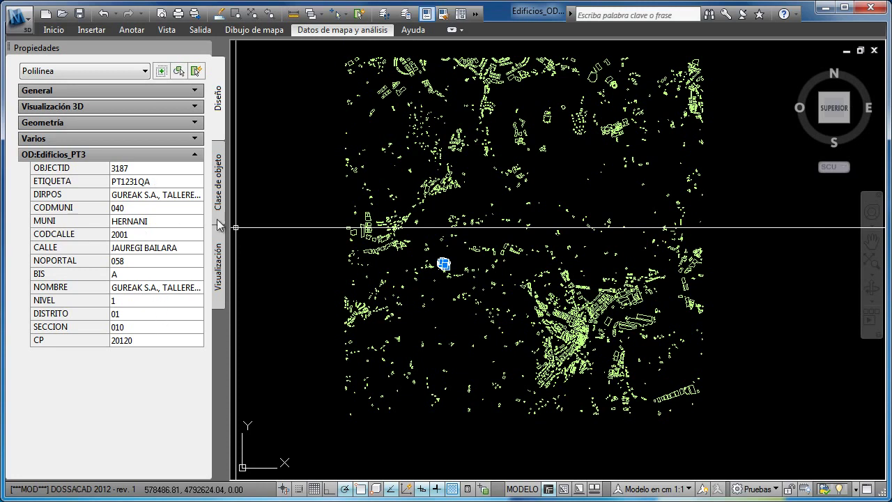
key(Escape)
Load the .NET assembly MapObjectDataViewControl.dll with NETLOAD, sorting the files by modification date to find it.
text(NET)
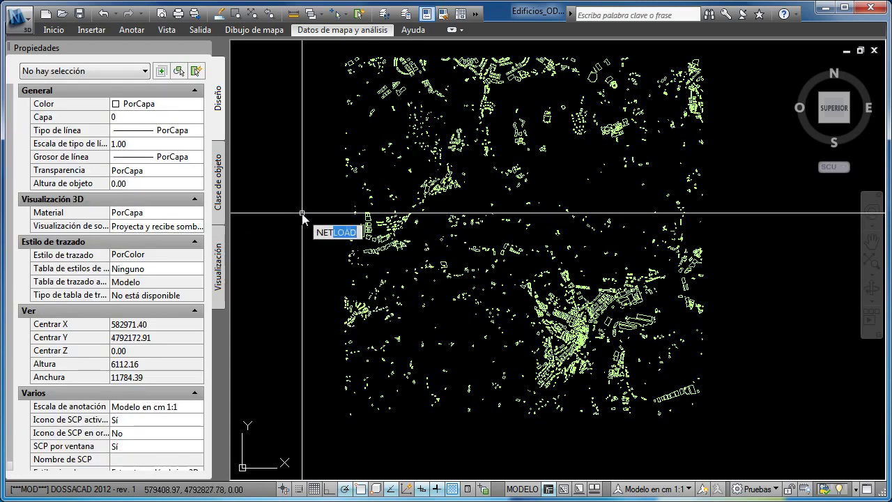
key(Return)
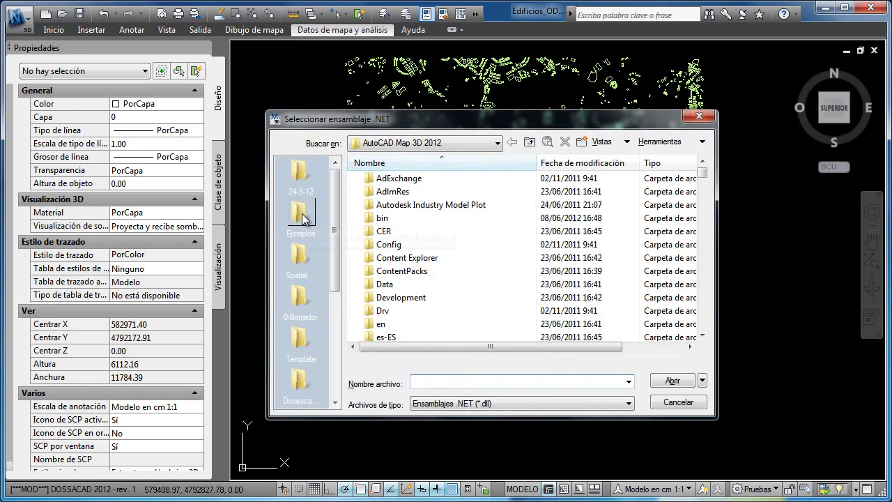
click(556, 166)
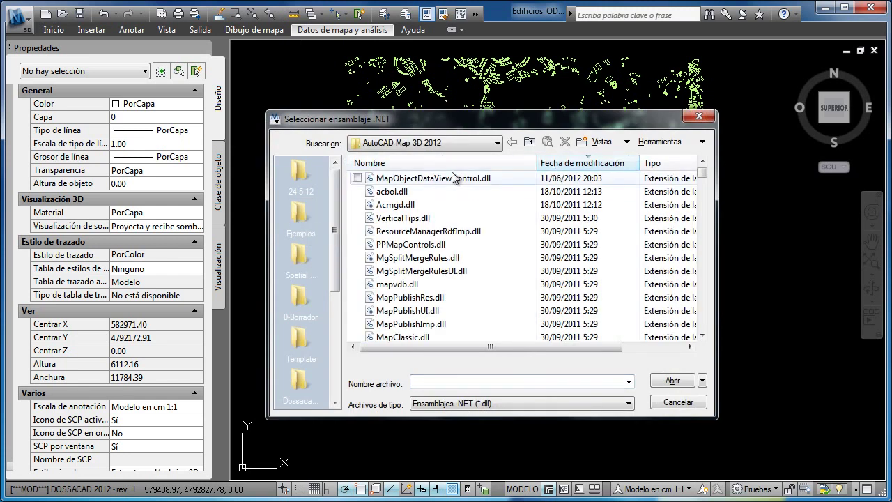
click(429, 179)
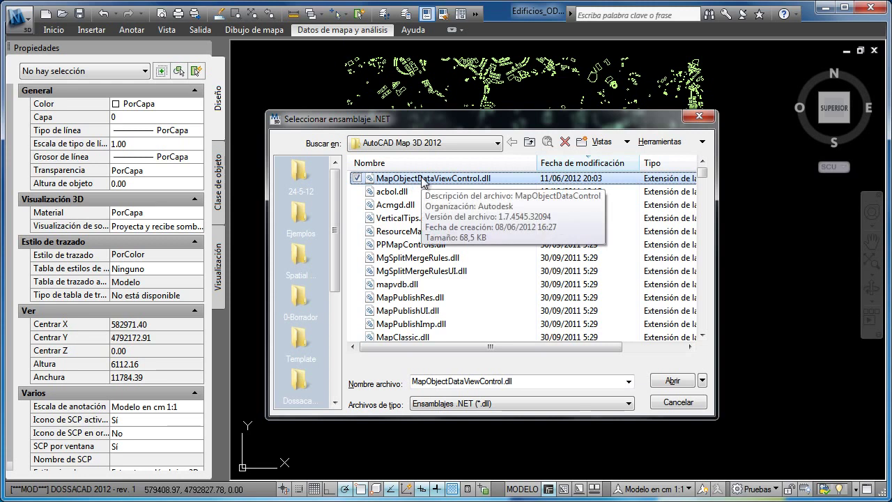
double_click(412, 179)
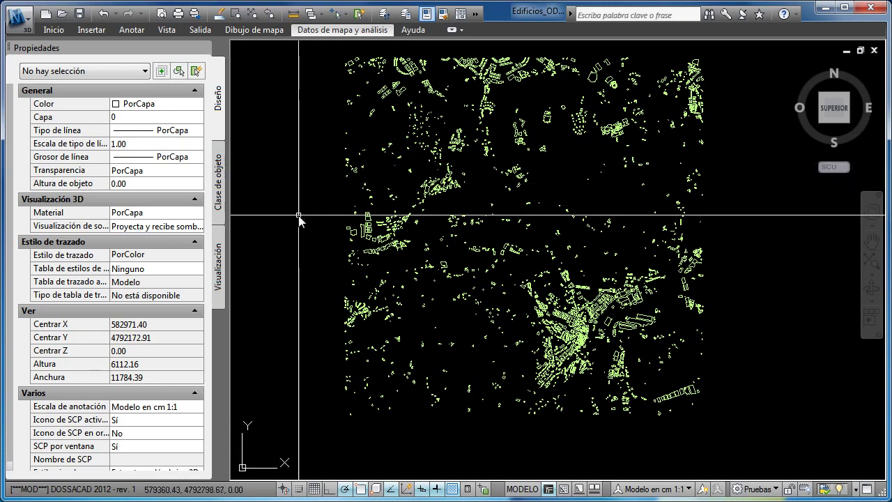
Start the object data viewer with the ODV command and choose Edificios_PT3 as the object data table.
text(ODV)
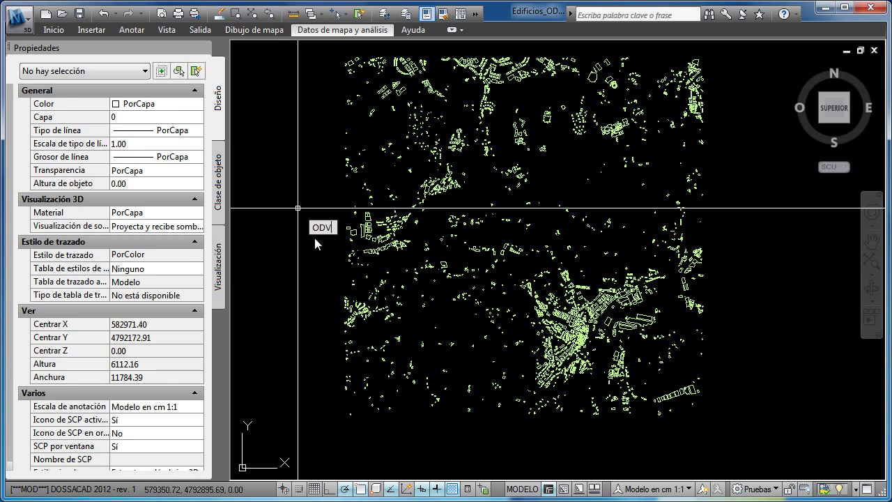
key(Return)
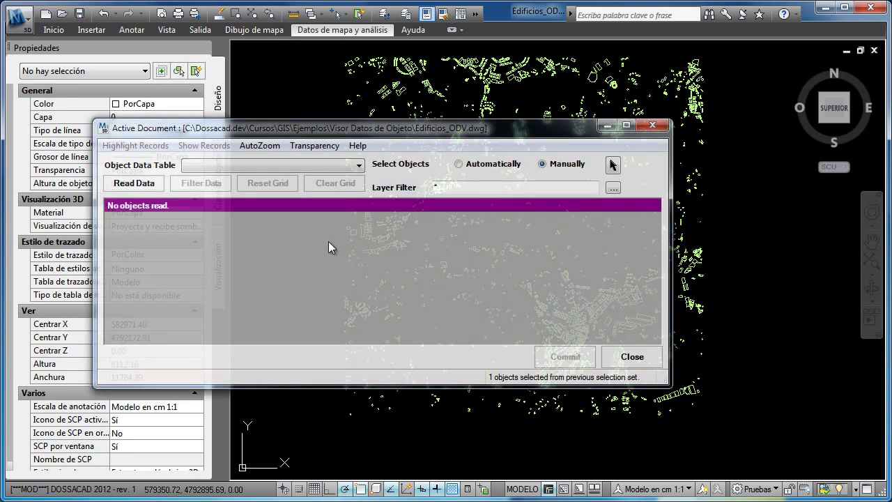
drag(350, 131, 320, 85)
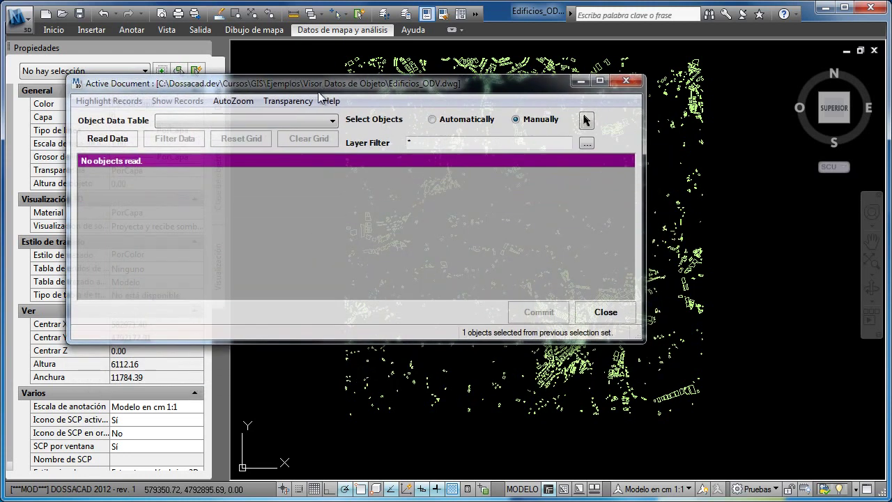
click(328, 122)
click(194, 132)
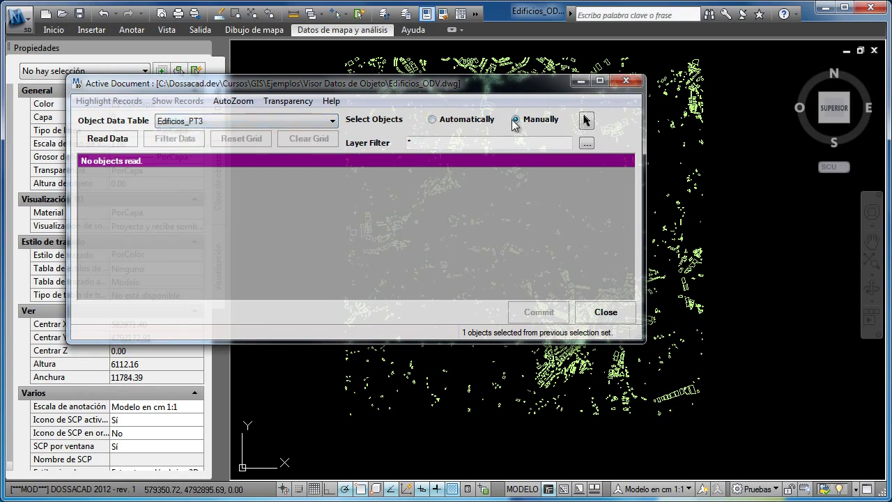
Manually select a small group of buildings in the upper middle of the map and read their object data.
click(585, 120)
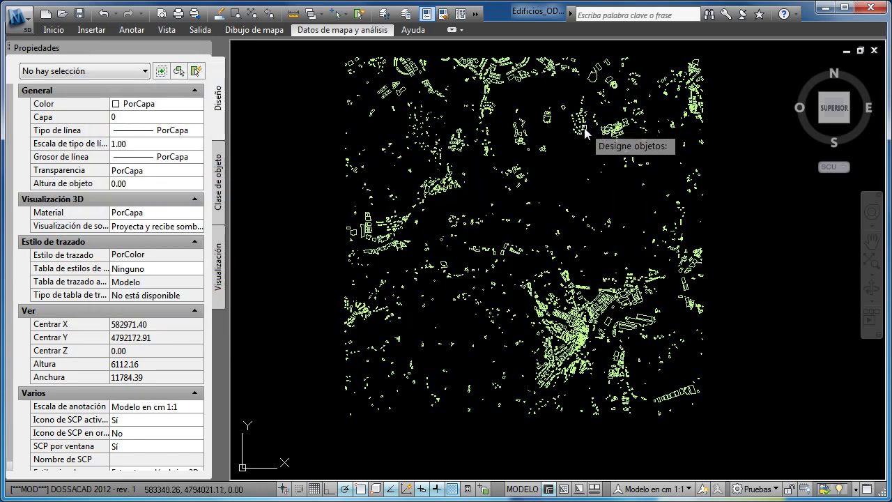
click(542, 148)
click(533, 164)
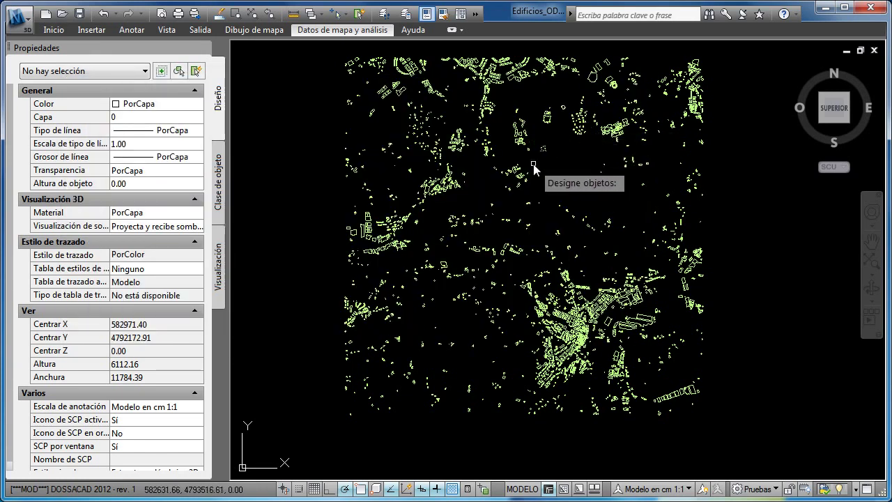
key(Return)
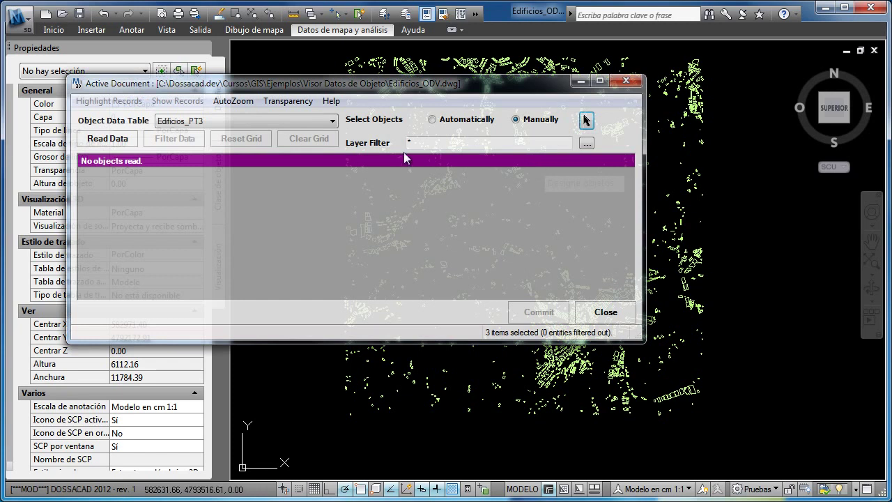
click(112, 140)
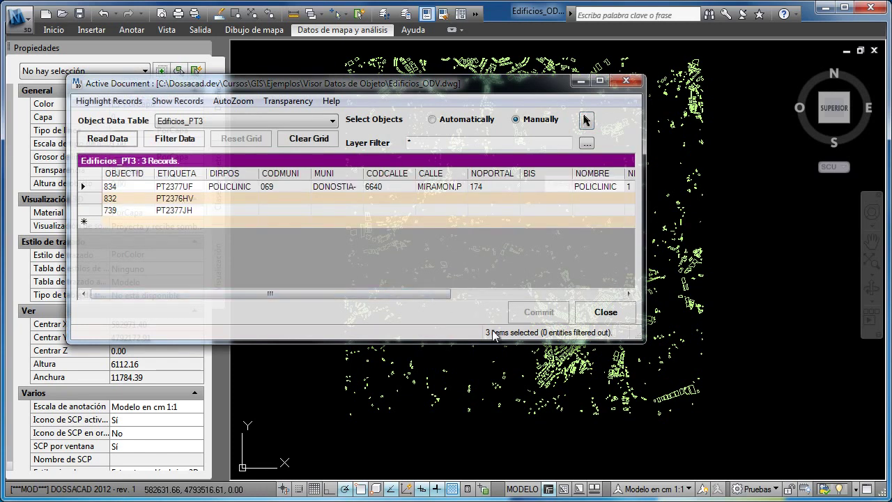
Clear the grid, switch object selection to automatic and read the data of all objects.
click(301, 143)
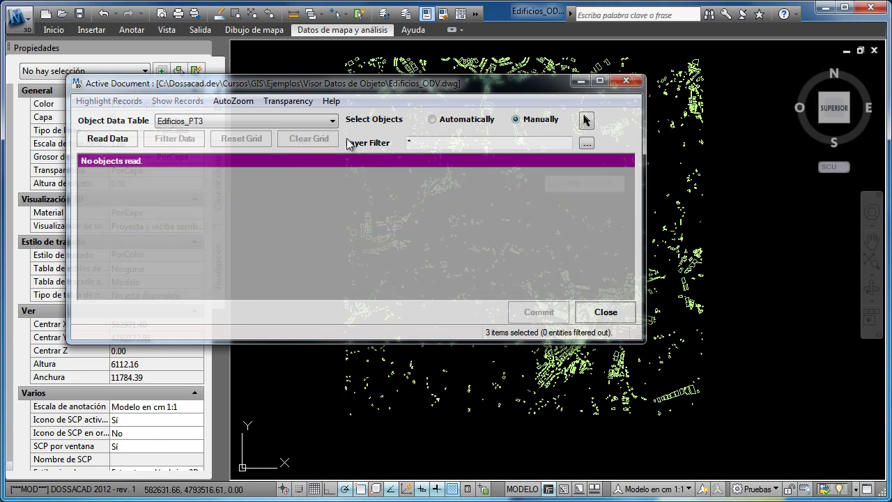
click(432, 120)
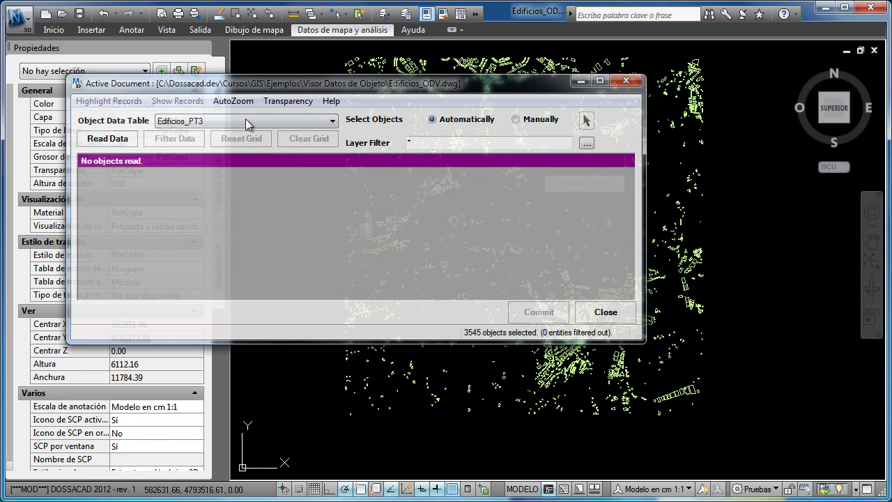
click(108, 139)
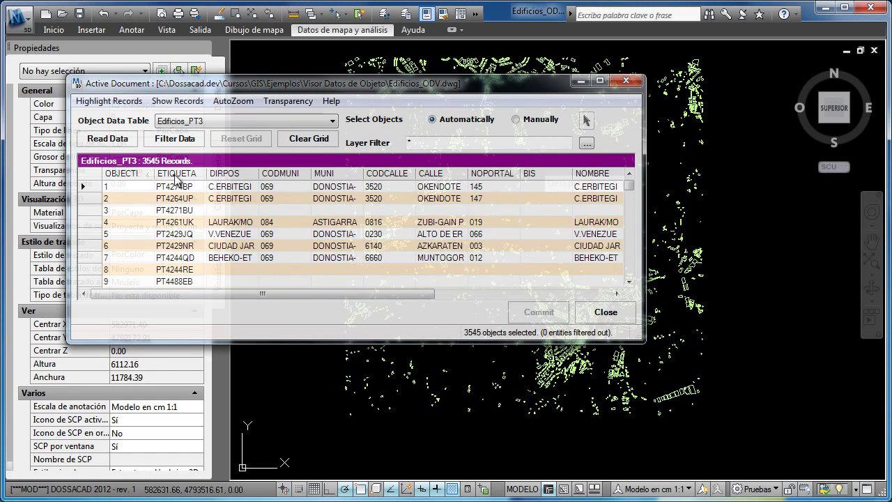
Sort the records by ETIQUETA, then by DIRPOS in descending order.
click(174, 175)
click(179, 174)
click(234, 173)
click(234, 173)
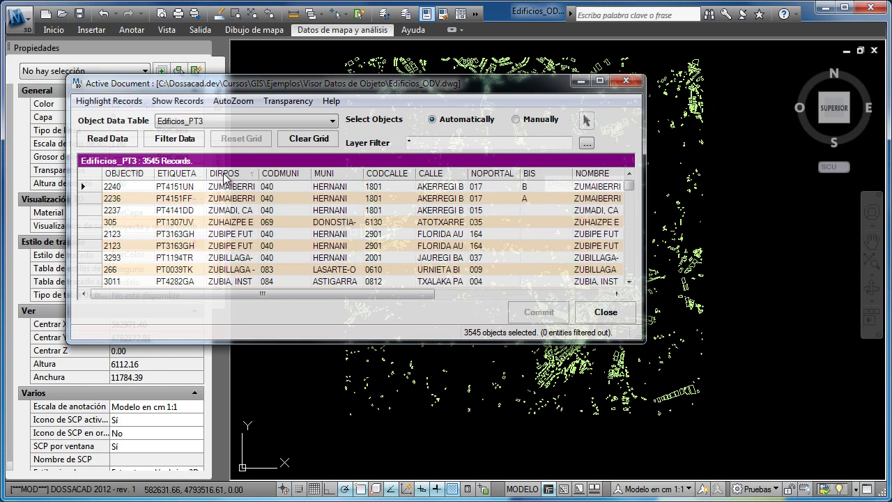
Filter the records with the condition MUNI LIKE 'HERNANI' and look through the matching rows.
click(178, 142)
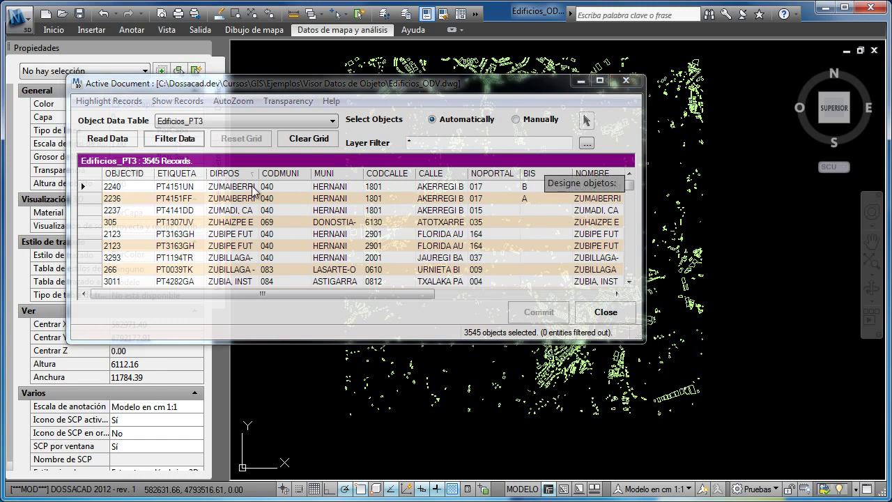
key(alt+Tab)
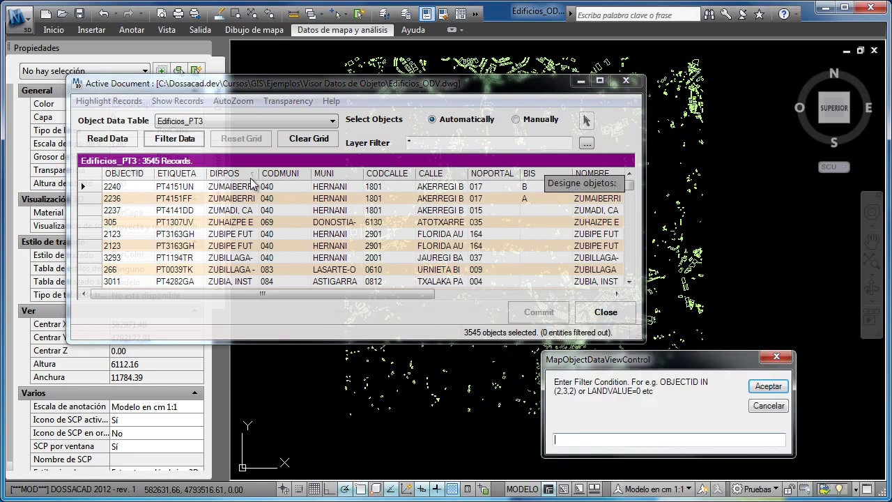
drag(605, 361, 396, 198)
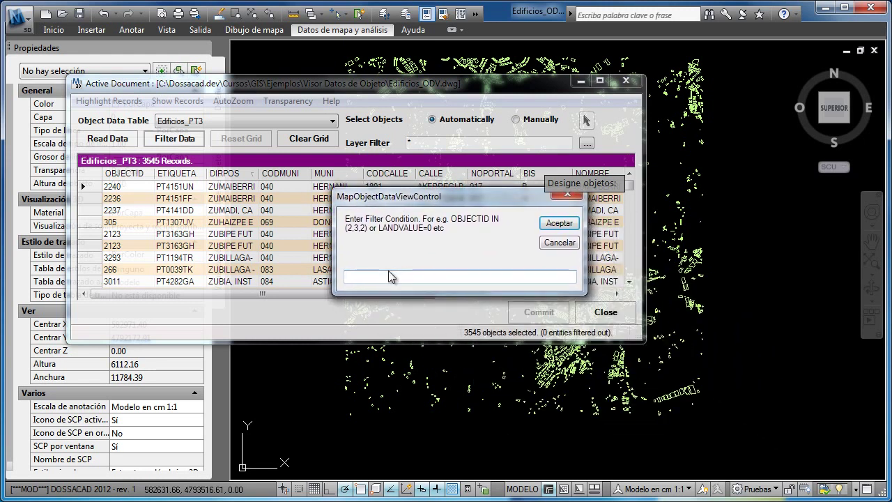
text(MUNI LIKE 'HERNANI)
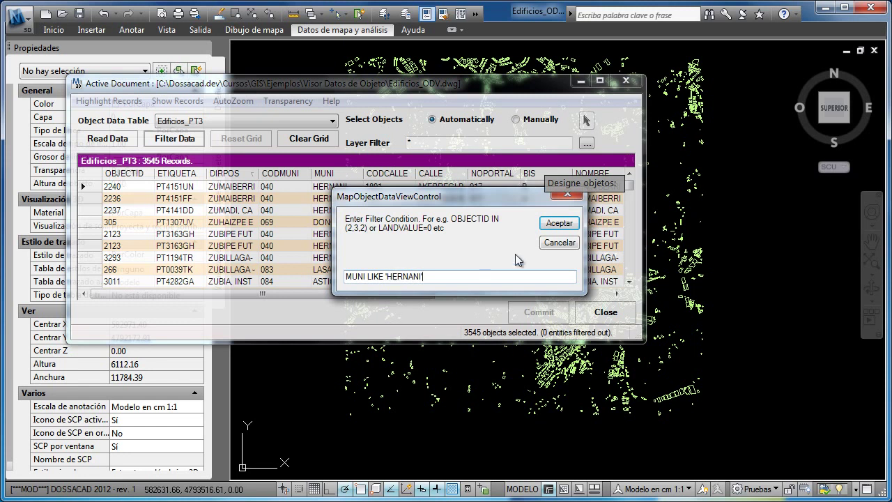
click(558, 223)
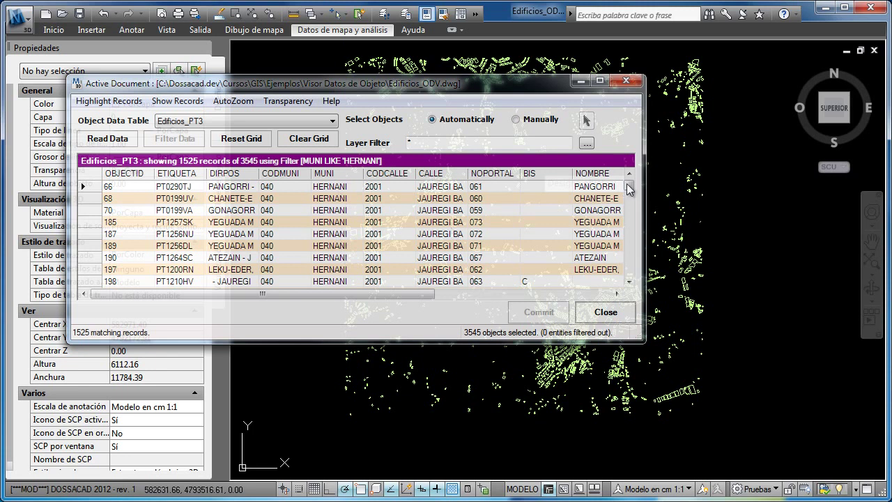
drag(629, 186, 633, 209)
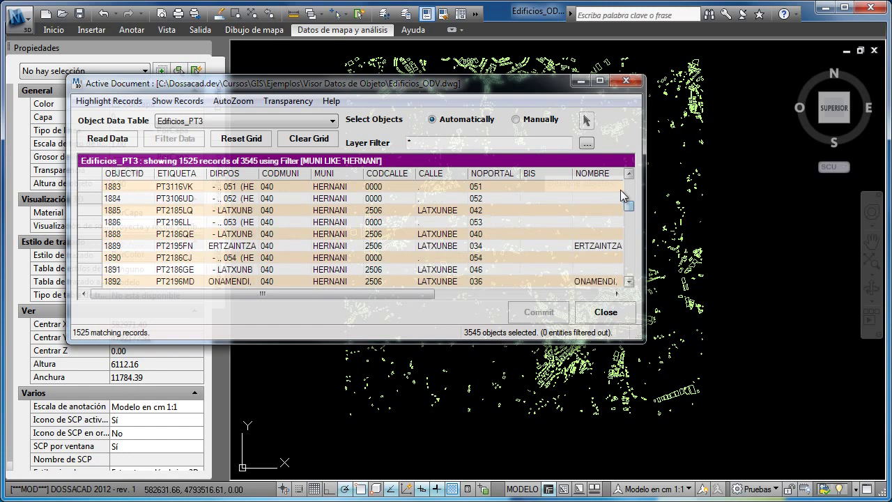
Check the layers offered for the layer filter without choosing any, and reset the grid to remove the record filter.
click(586, 143)
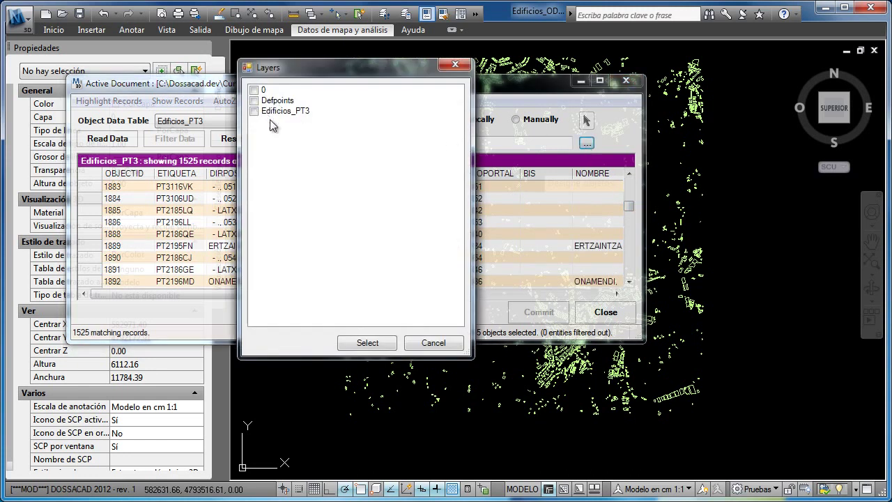
click(421, 343)
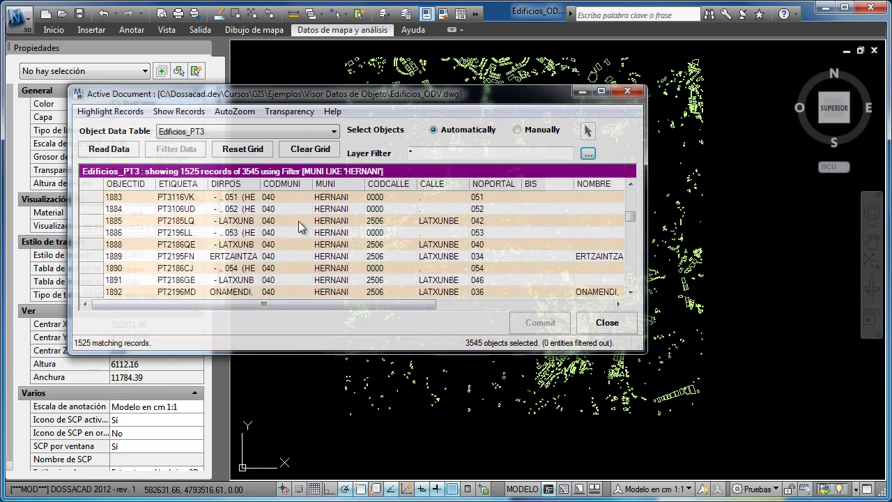
click(244, 149)
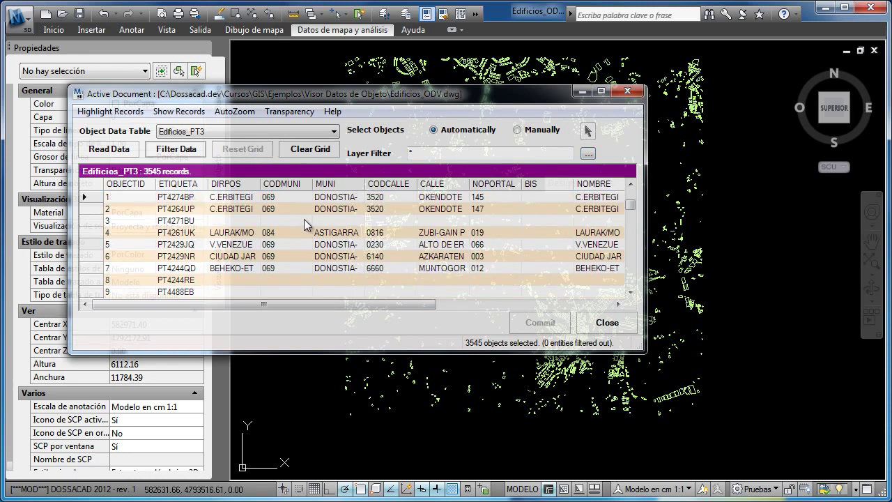
Turn on automatic zooming and highlighting of selected objects, and select the record with OBJECTID 2.
click(241, 112)
click(249, 127)
click(234, 112)
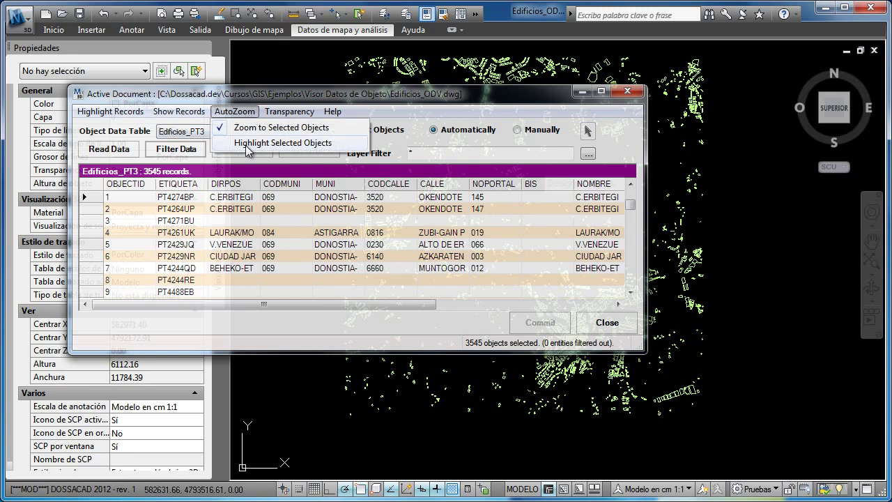
click(245, 143)
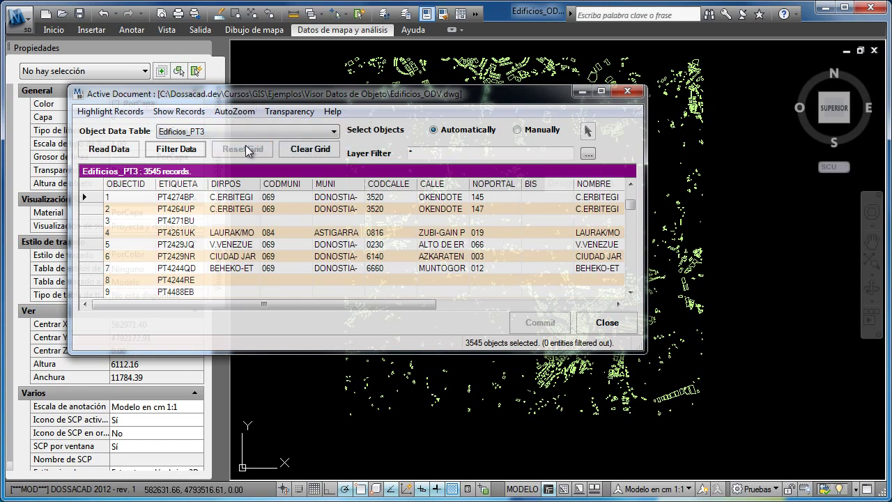
click(93, 209)
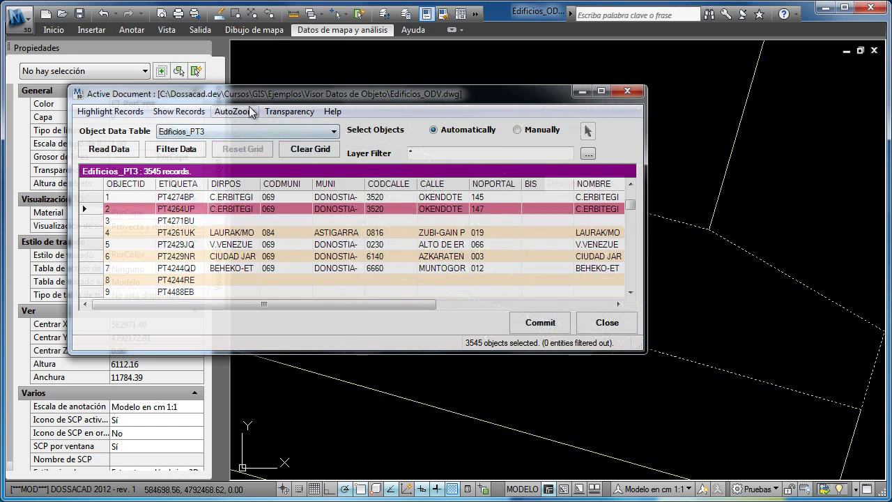
Set NOPORTAL to 149 for the record with OBJECTID 2 and commit the change to the Edificios_PT3 table.
drag(253, 101, 234, 76)
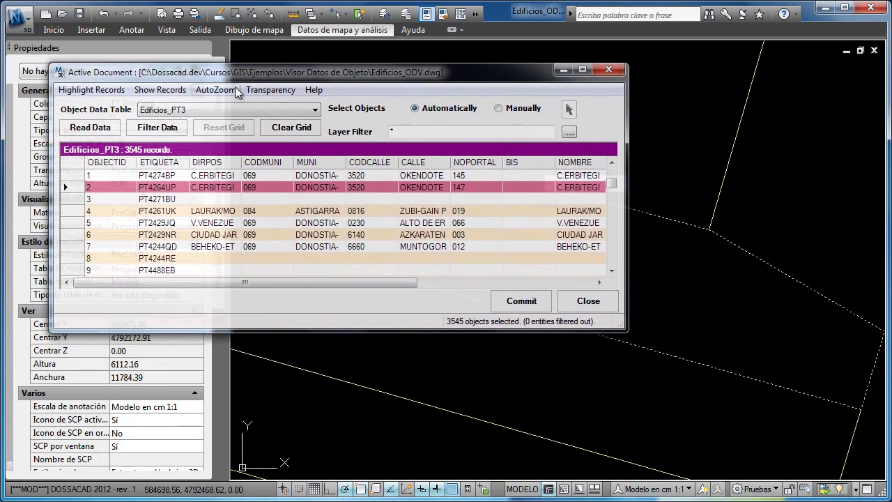
click(467, 190)
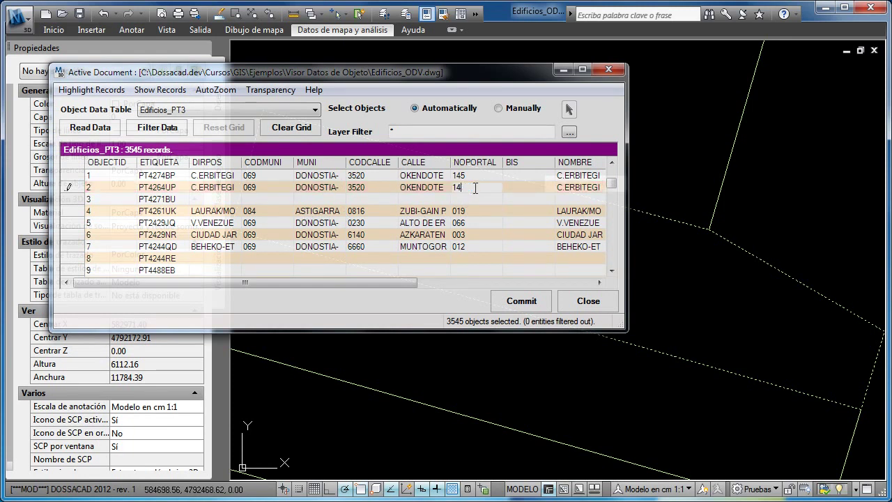
key(Tab)
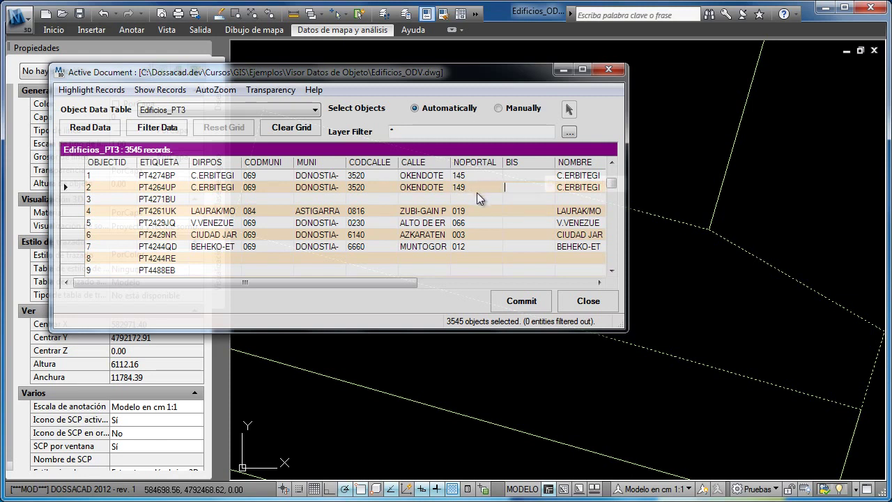
click(525, 302)
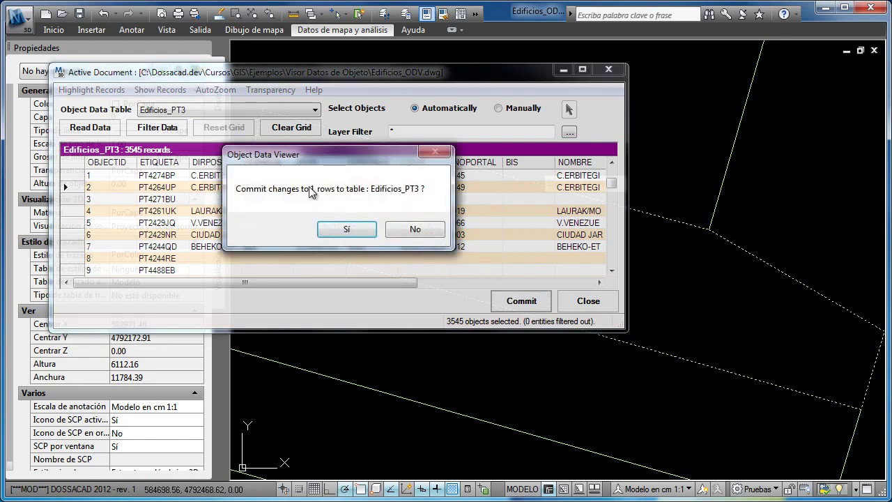
click(346, 230)
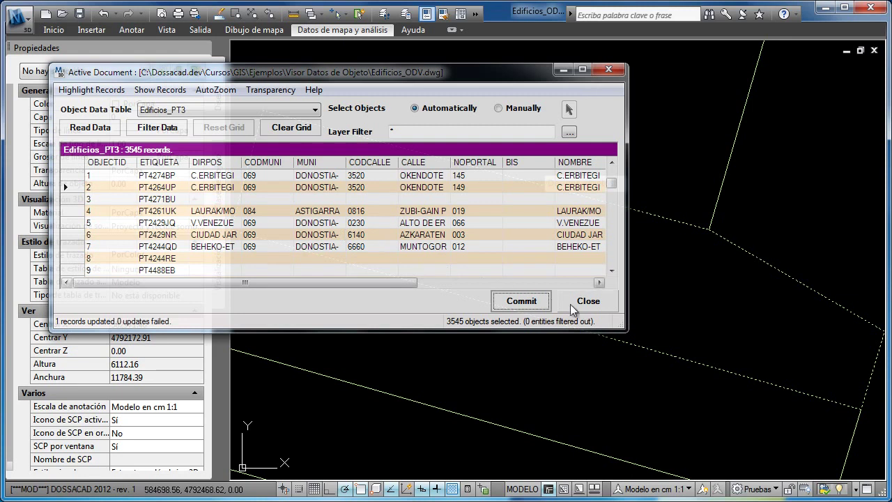
Close the viewer, select the edited building's polyline and check its NOPORTAL value in the object properties.
click(574, 304)
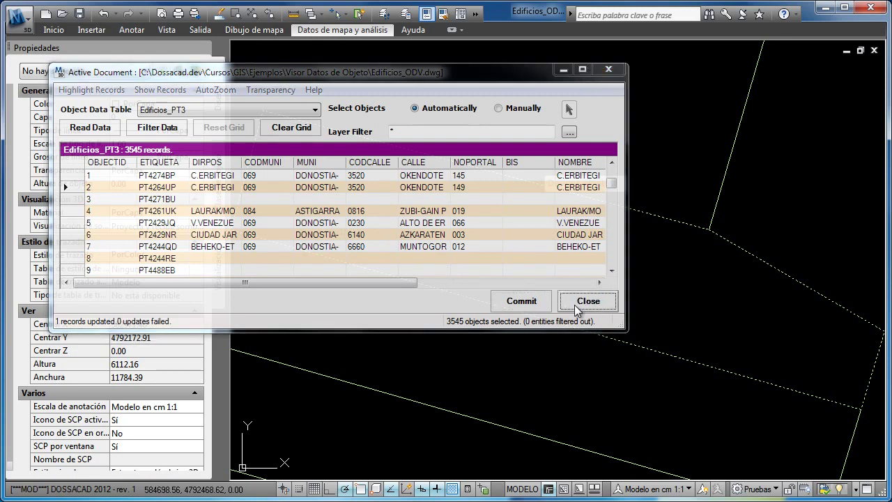
click(578, 197)
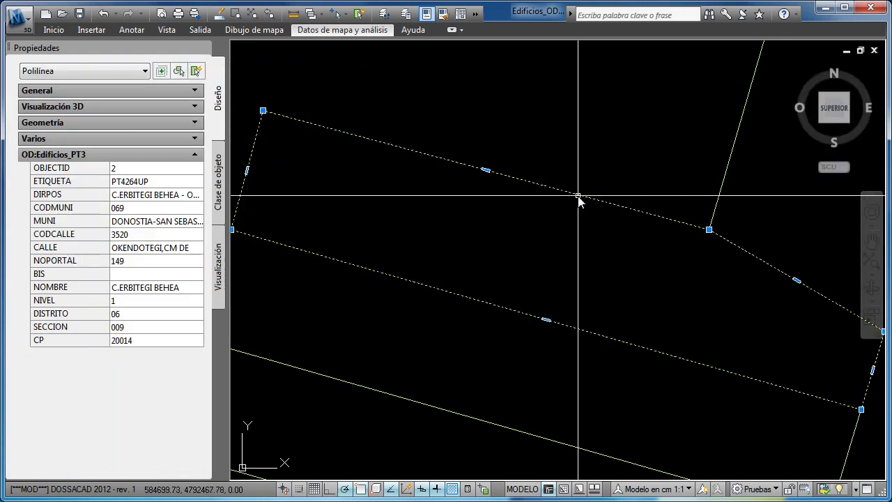
click(131, 258)
drag(120, 259, 113, 260)
click(115, 260)
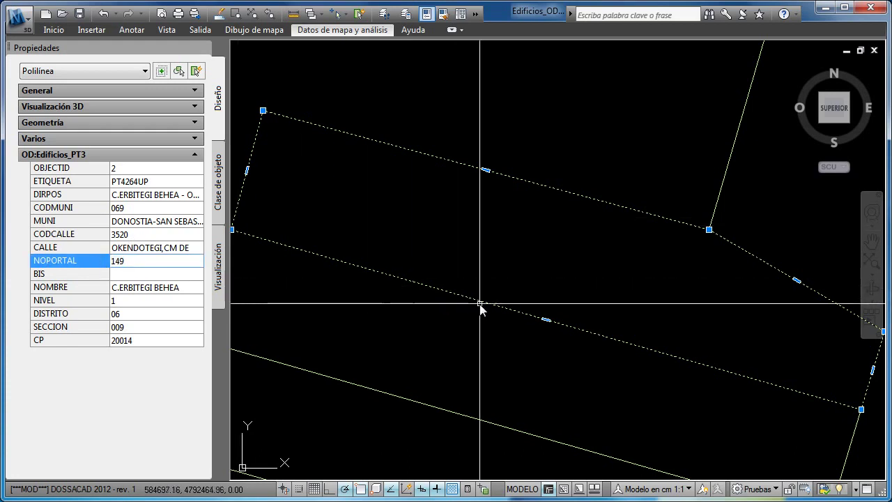
Run ODV to reopen the object data viewer, select the objects automatically and read the Edificios_PT3 data.
text(ODV)
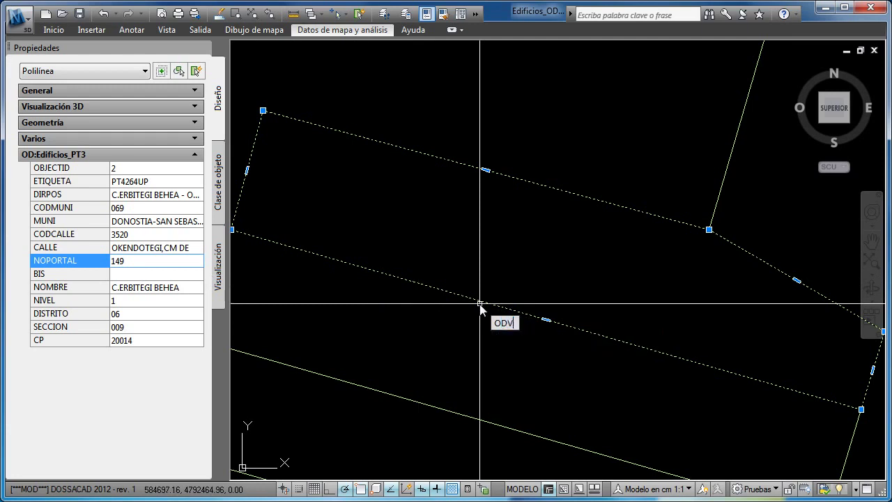
key(Return)
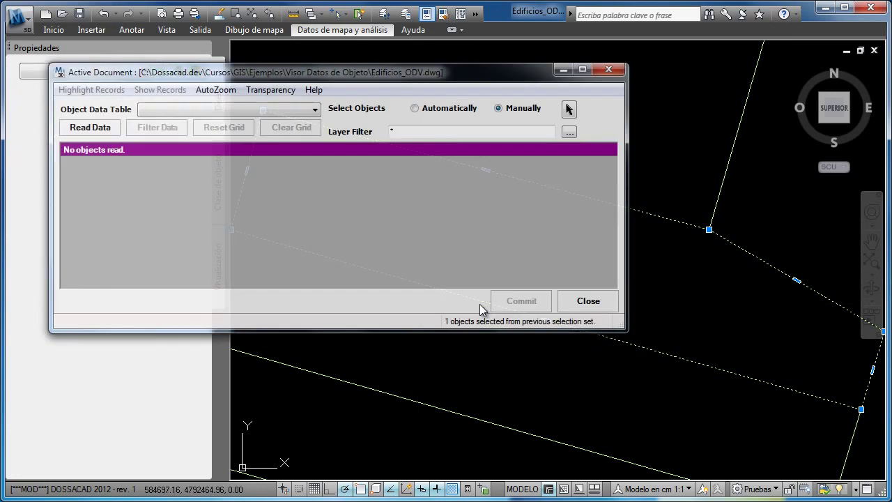
click(415, 108)
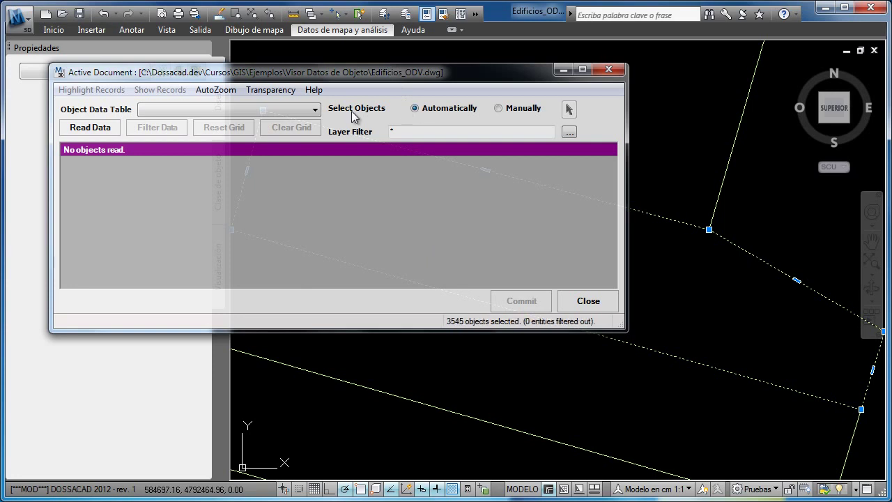
click(271, 112)
click(244, 122)
click(103, 132)
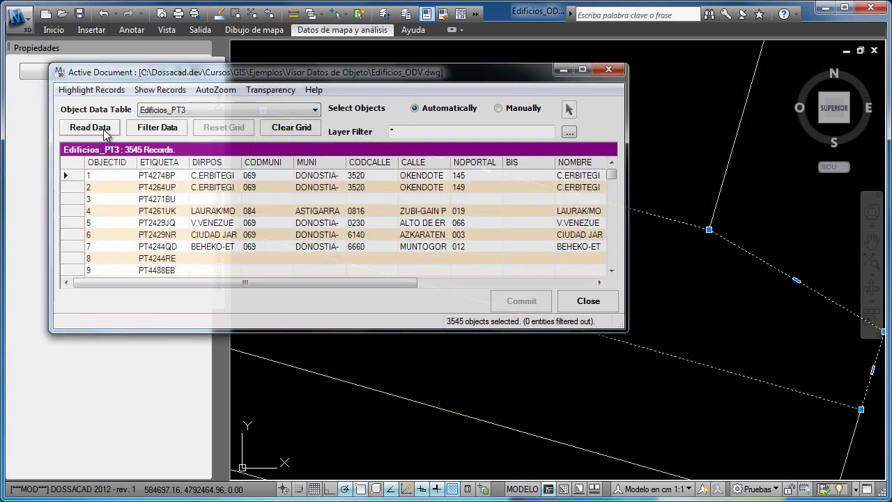
Set the viewer window's transparency to 75% and move the window lower over the drawing.
click(265, 90)
mouse_move(348, 106)
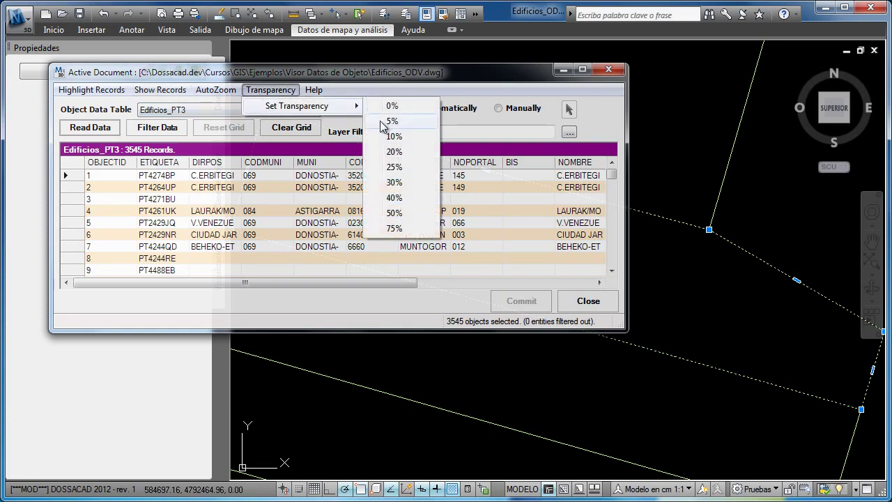
click(393, 229)
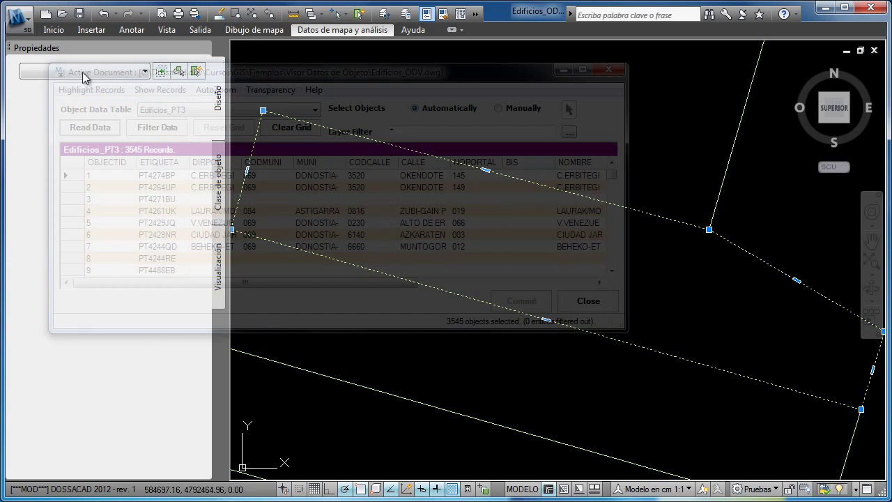
drag(83, 73, 12, 190)
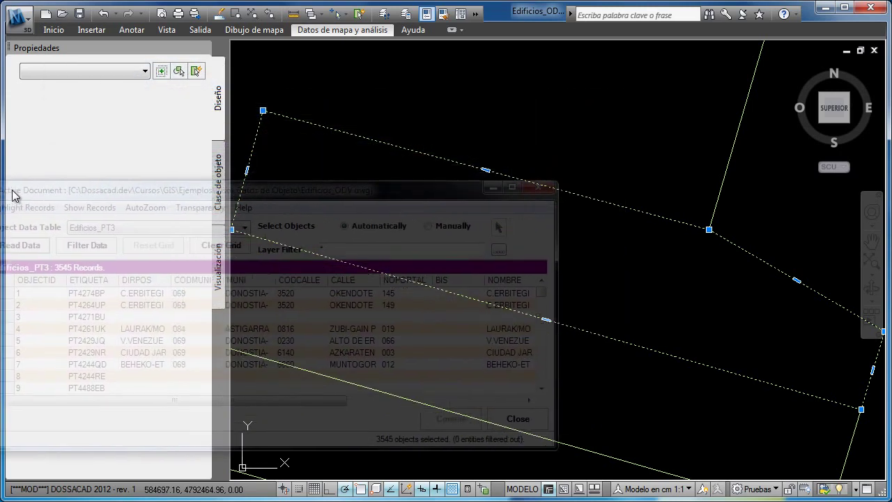
Set the viewer window's transparency to 0% and move the whole window back into view.
click(210, 209)
mouse_move(237, 224)
click(332, 229)
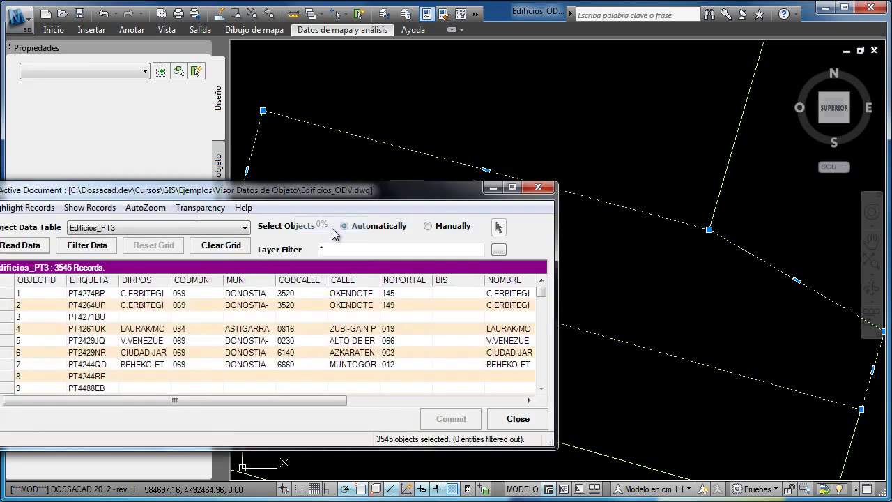
drag(140, 191, 268, 91)
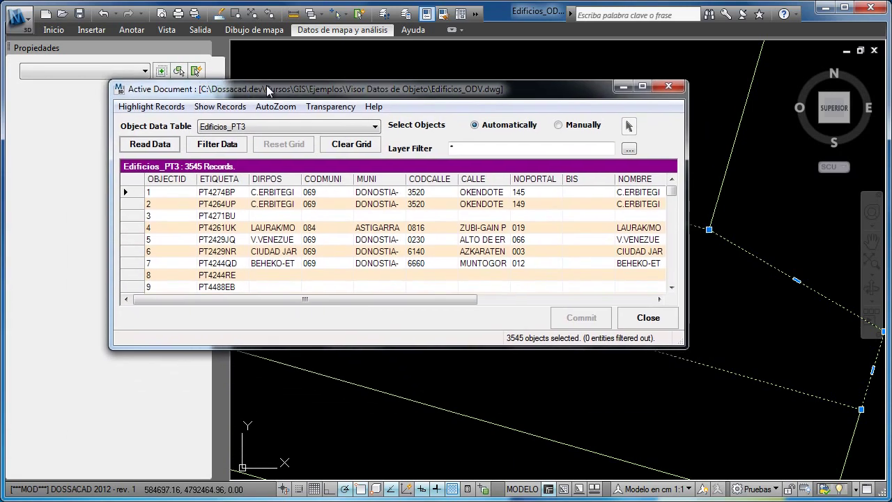
click(230, 109)
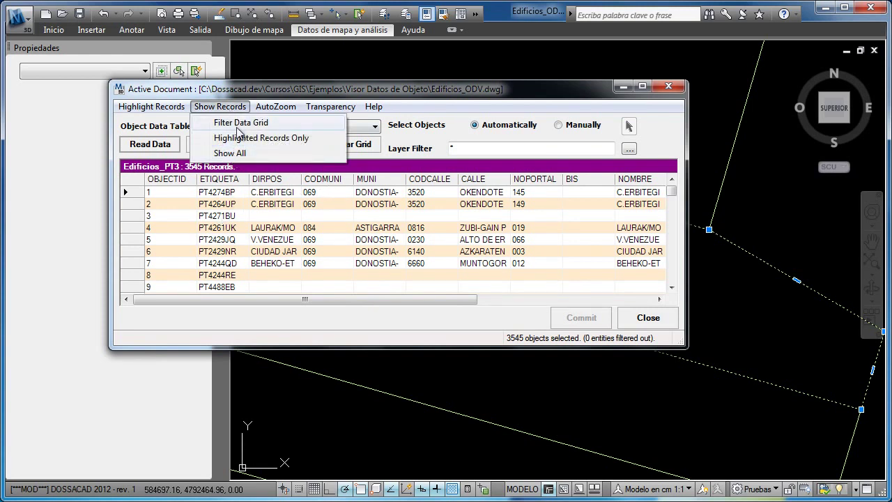
mouse_move(173, 110)
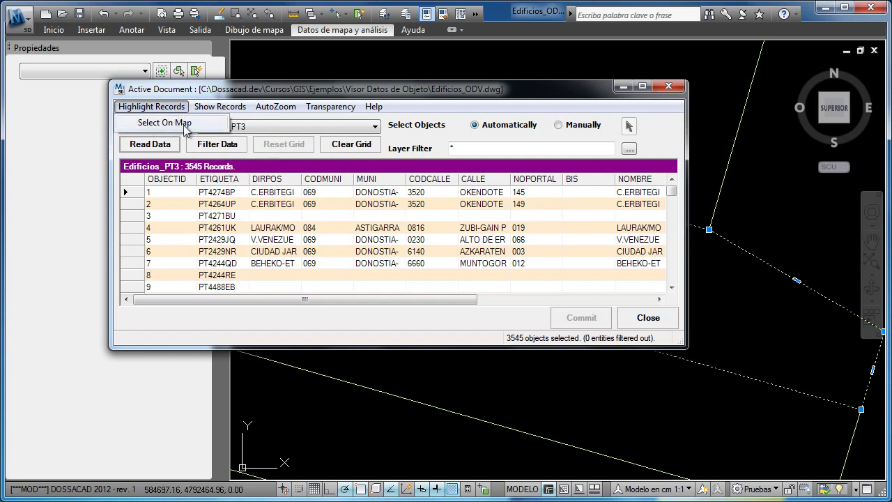
mouse_move(274, 112)
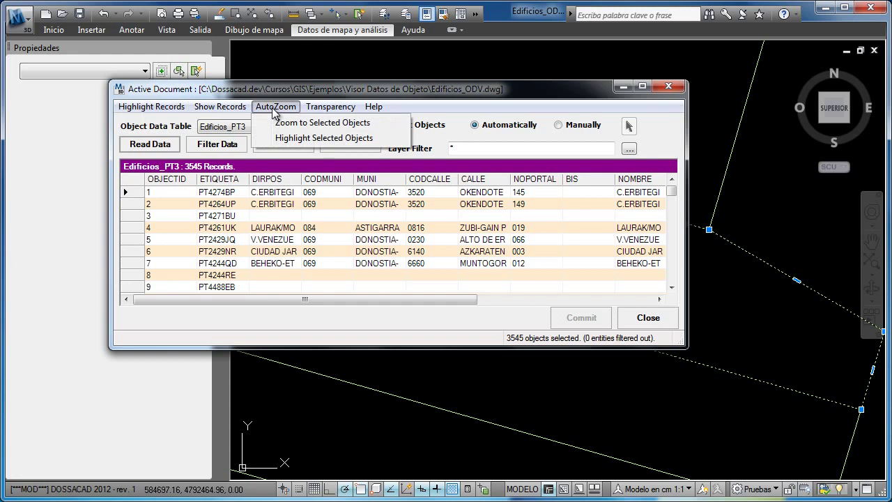
mouse_move(332, 110)
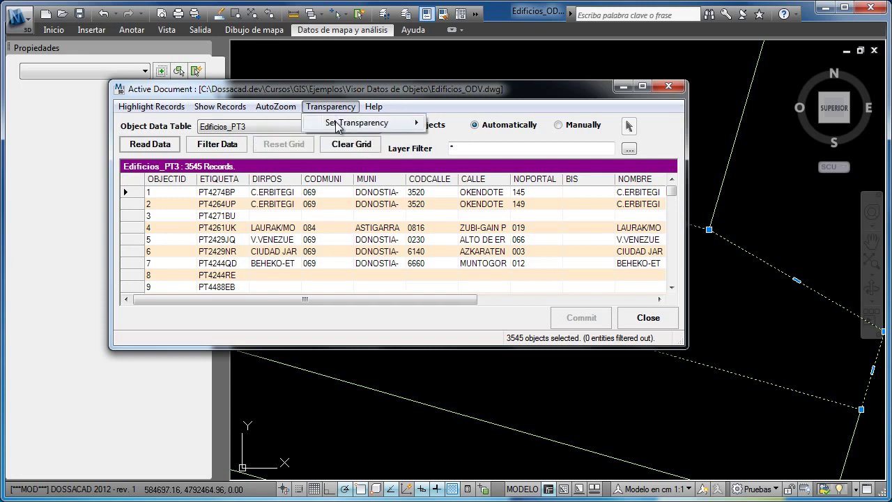